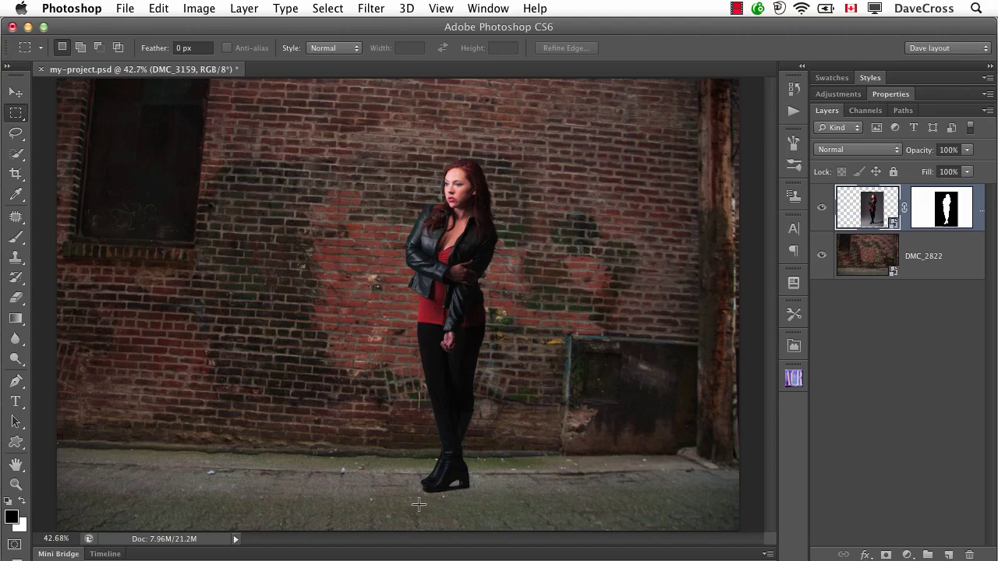
Zoom to 100% and pan the view to the woman's boots
{"action": "key", "text": "super+1"}
{"action": "scroll", "coordinate": [479, 486], "scroll_direction": "down", "scroll_amount": 10}
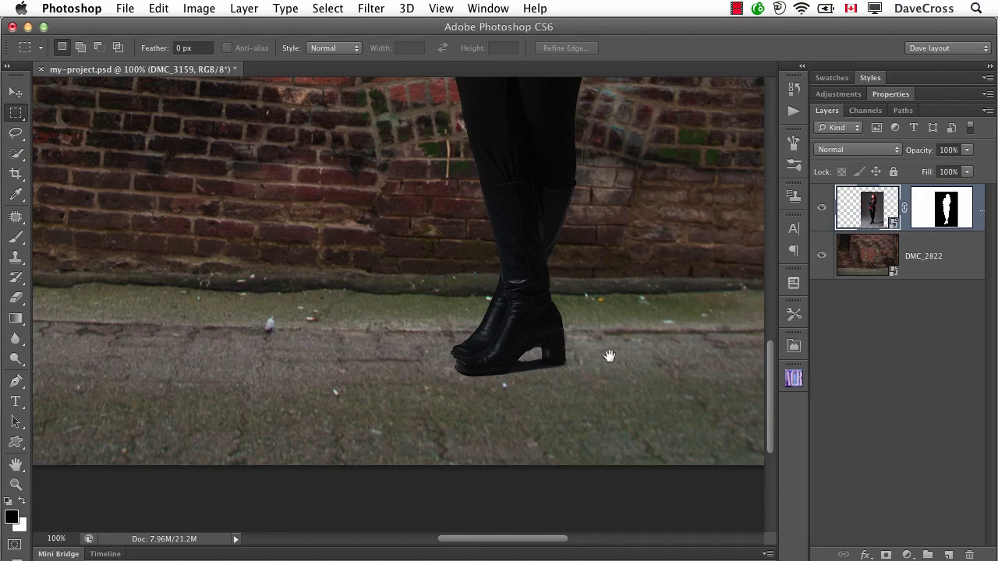
{"action": "left_click_drag", "start_coordinate": [606, 351], "coordinate": [333, 379]}
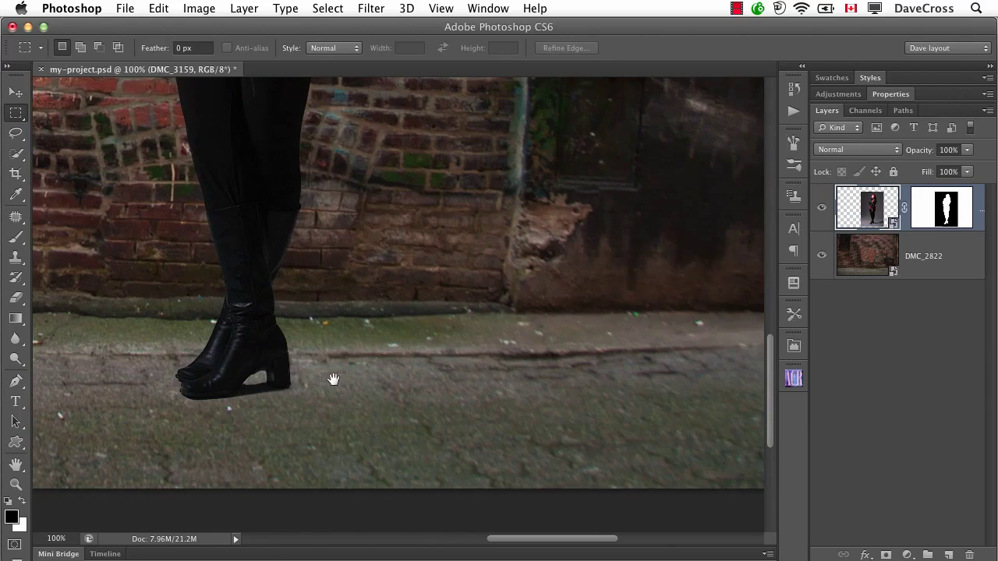
With the woman's mask disabled, lasso the studio shadow beside the boots, then re-enable the mask
{"action": "left_click", "coordinate": [944, 201], "text": "shift"}
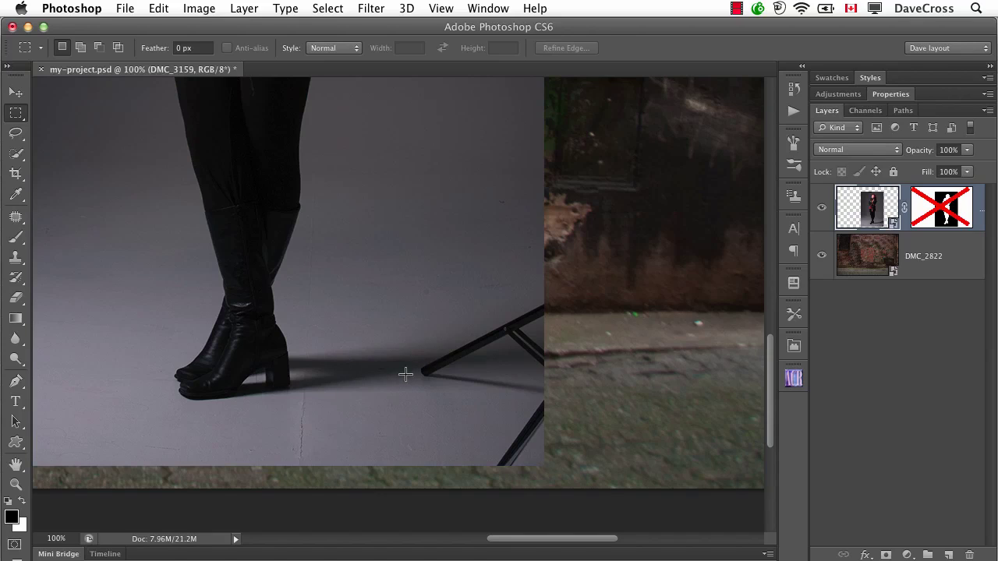
{"action": "left_click", "coordinate": [17, 133]}
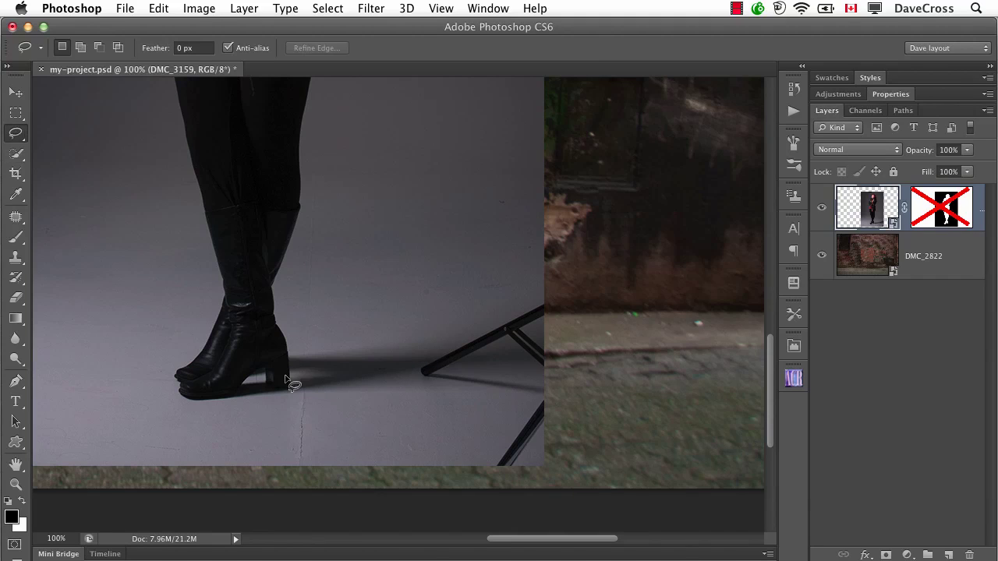
{"action": "mouse_move", "coordinate": [284, 392]}
{"action": "left_mouse_down"}
{"action": "mouse_move", "coordinate": [434, 364]}
{"action": "mouse_move", "coordinate": [282, 357]}
{"action": "mouse_move", "coordinate": [342, 372]}
{"action": "mouse_move", "coordinate": [286, 388]}
{"action": "left_mouse_up"}
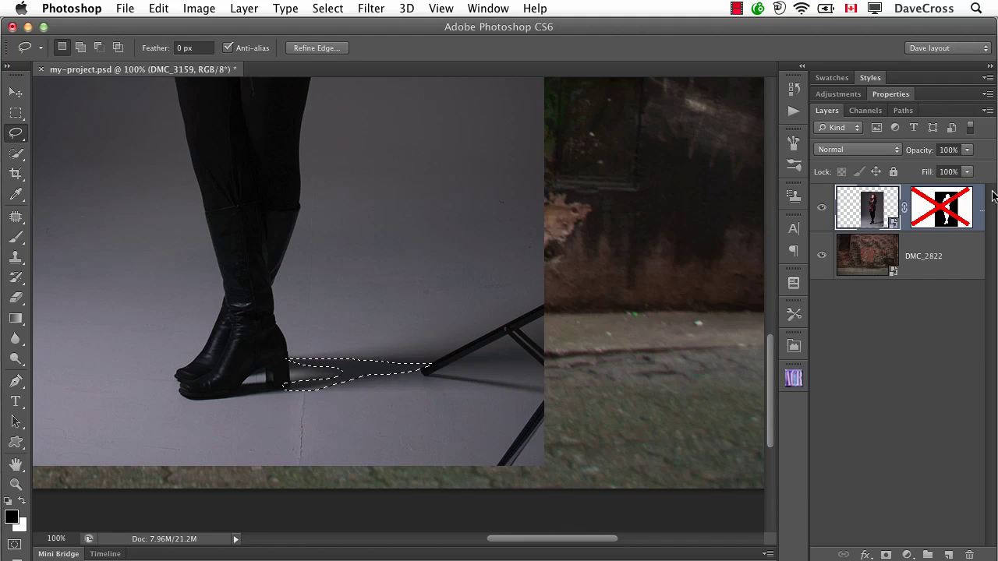
{"action": "left_click", "coordinate": [944, 217], "text": "shift"}
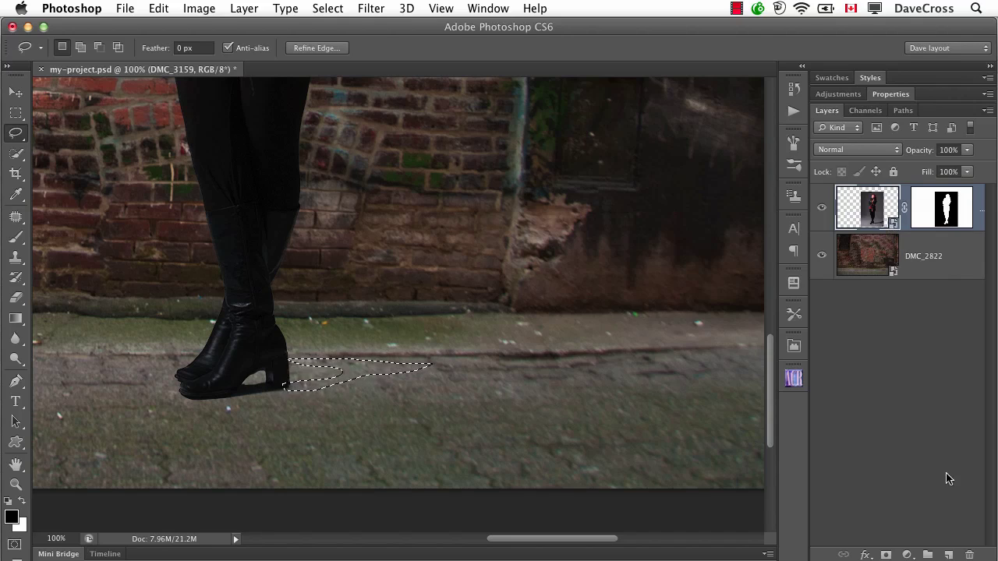
On a new Layer 1, fill the shadow outline with a sampled dark ground colour, then deselect
{"action": "left_click", "coordinate": [949, 554]}
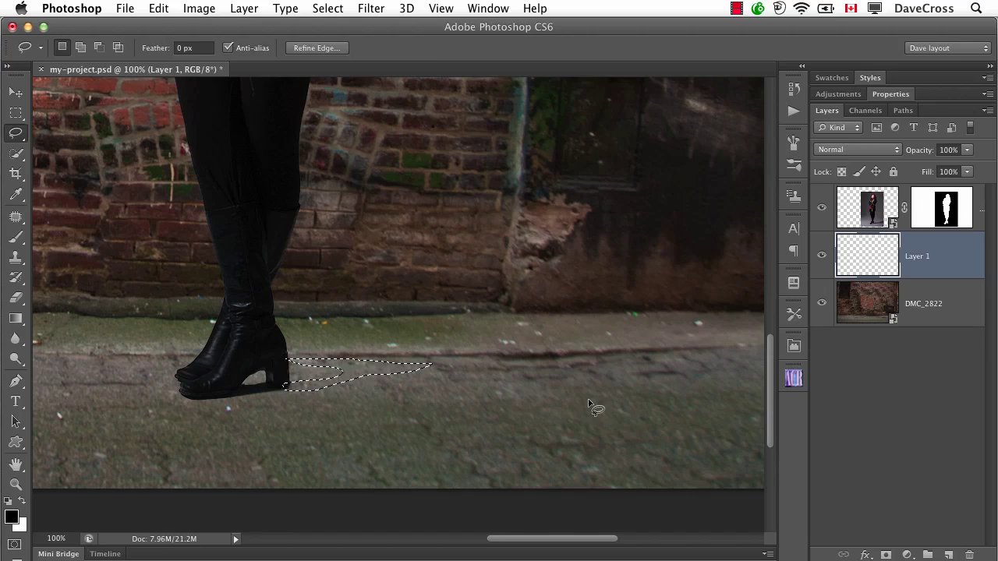
{"action": "key", "text": "i"}
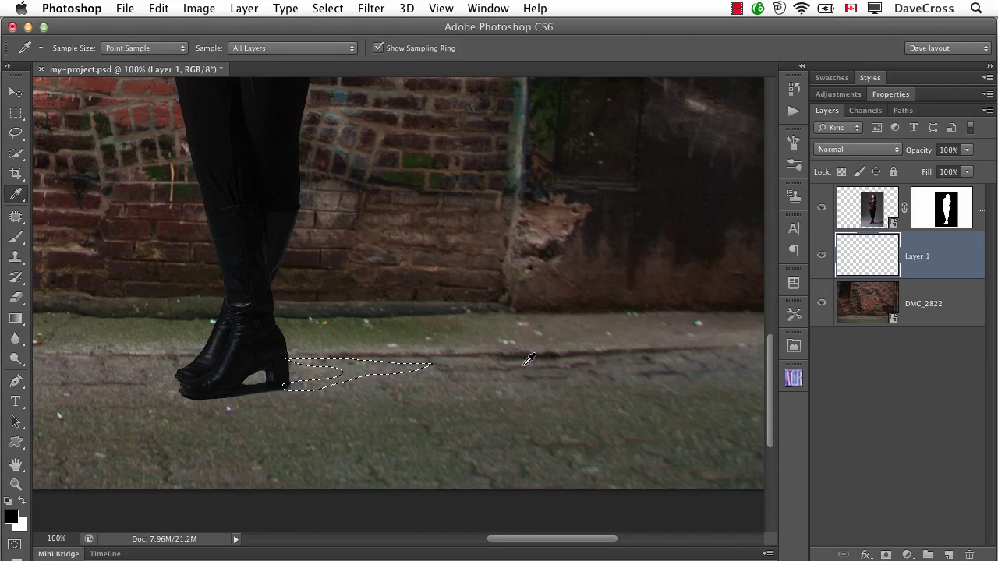
{"action": "left_click", "coordinate": [251, 385]}
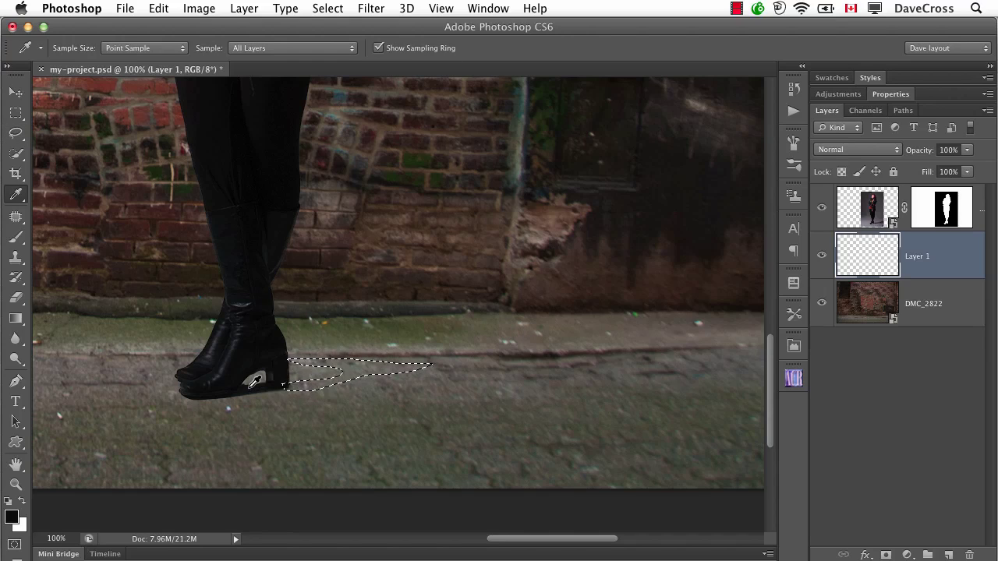
{"action": "left_click", "coordinate": [401, 313]}
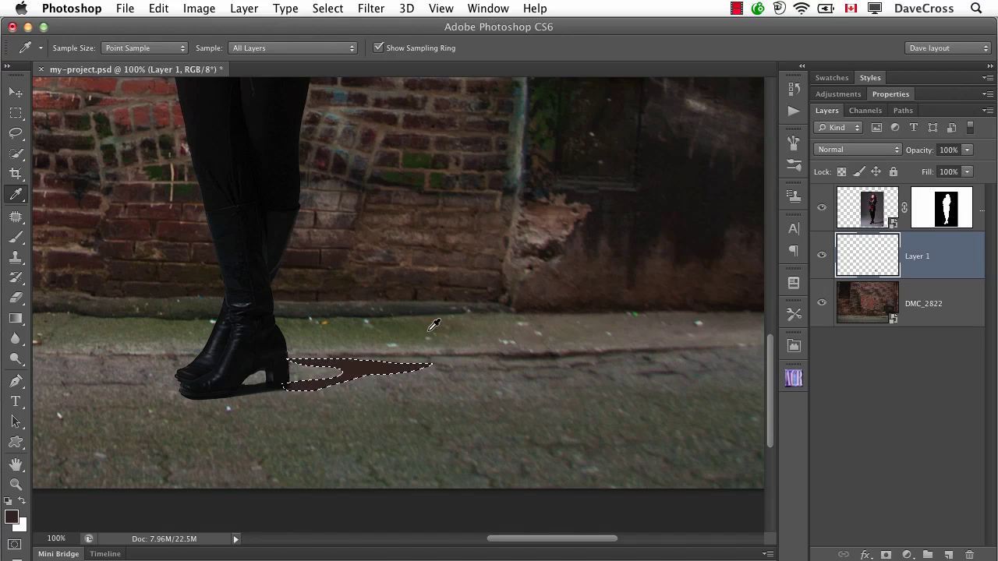
{"action": "key", "text": "super+d"}
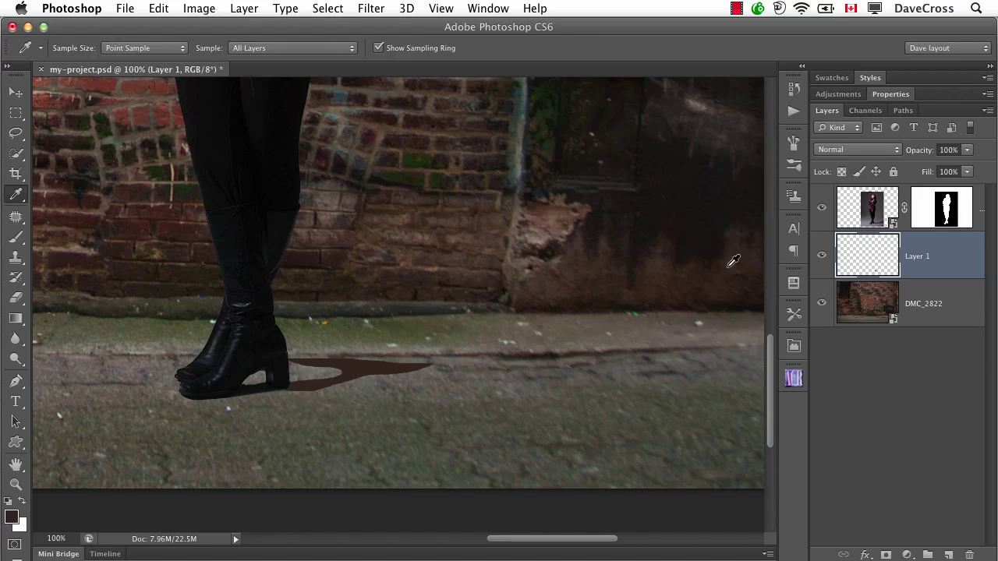
Convert Layer 1 to a smart object and preview a Gaussian Blur of 2.8 px radius
{"action": "right_click", "coordinate": [946, 270]}
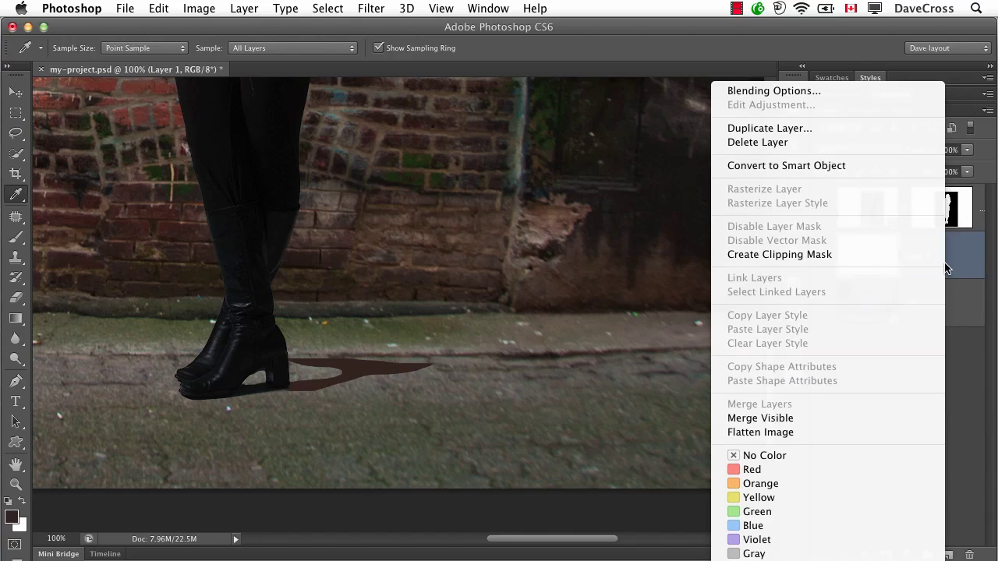
{"action": "left_click", "coordinate": [855, 166]}
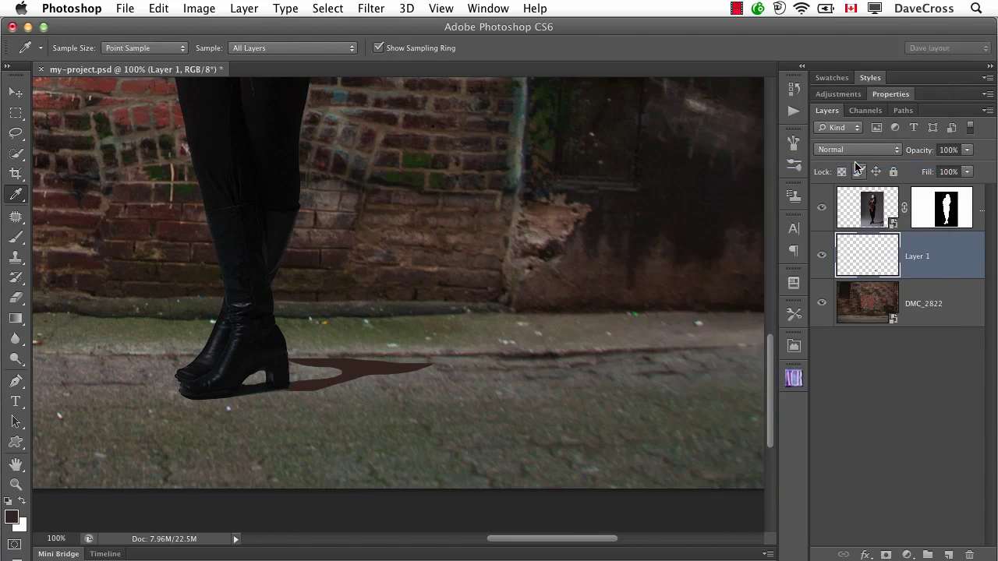
{"action": "left_click", "coordinate": [372, 8]}
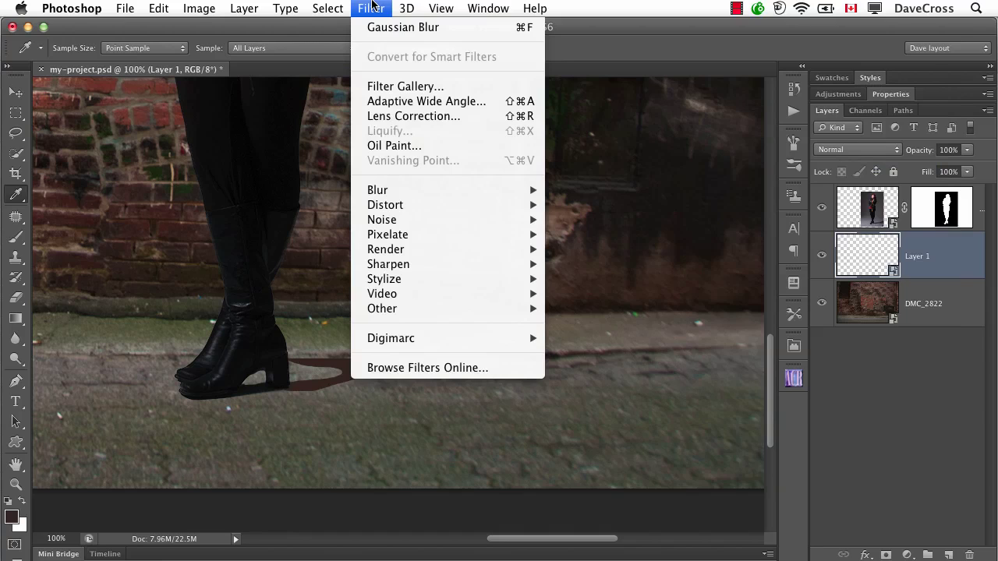
{"action": "mouse_move", "coordinate": [393, 193]}
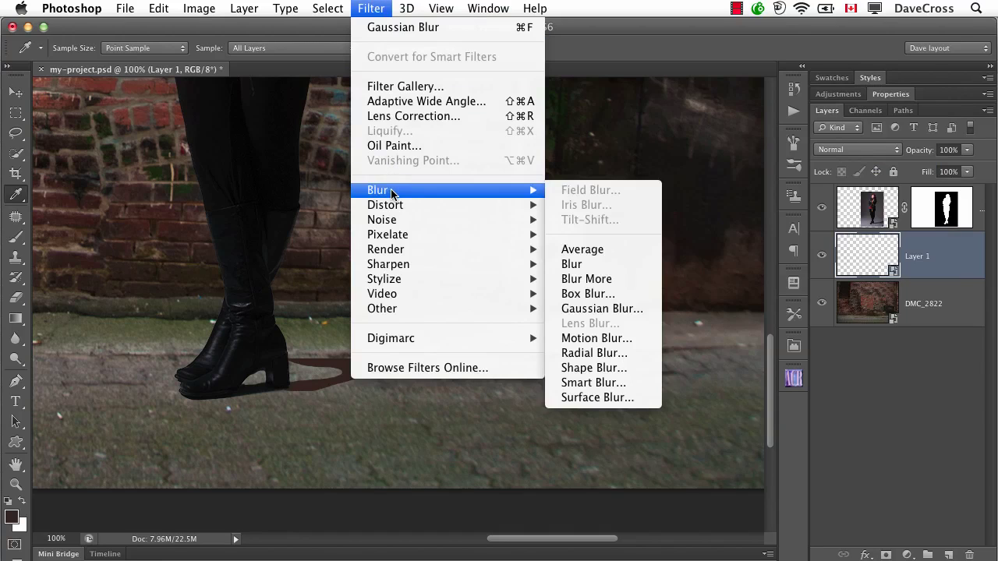
{"action": "left_click", "coordinate": [612, 313]}
{"action": "mouse_move", "coordinate": [452, 283]}
{"action": "left_mouse_down"}
{"action": "mouse_move", "coordinate": [553, 282]}
{"action": "mouse_move", "coordinate": [463, 267]}
{"action": "left_mouse_up"}
{"action": "left_click_drag", "start_coordinate": [459, 171], "coordinate": [558, 130]}
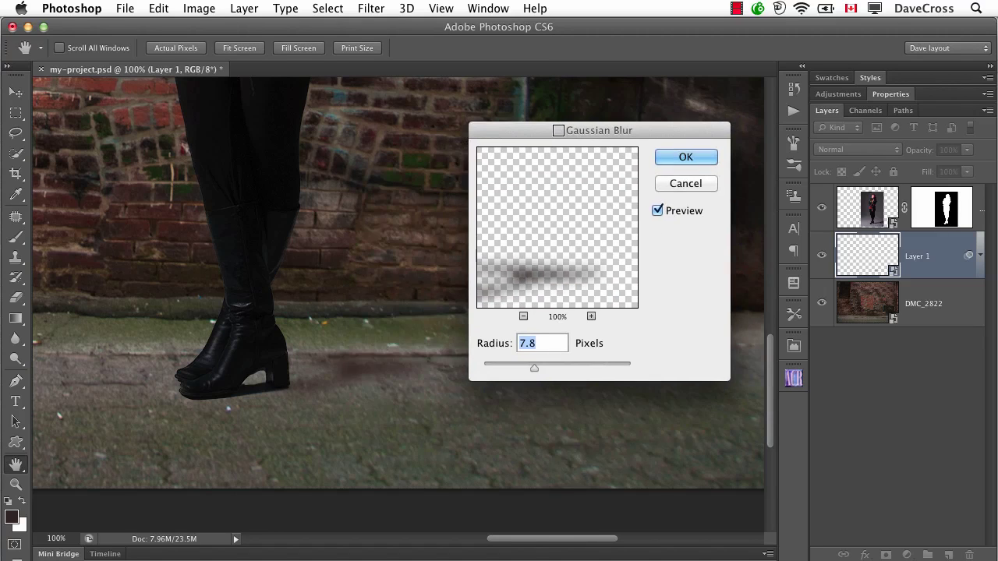
{"action": "left_click_drag", "start_coordinate": [534, 367], "coordinate": [504, 366]}
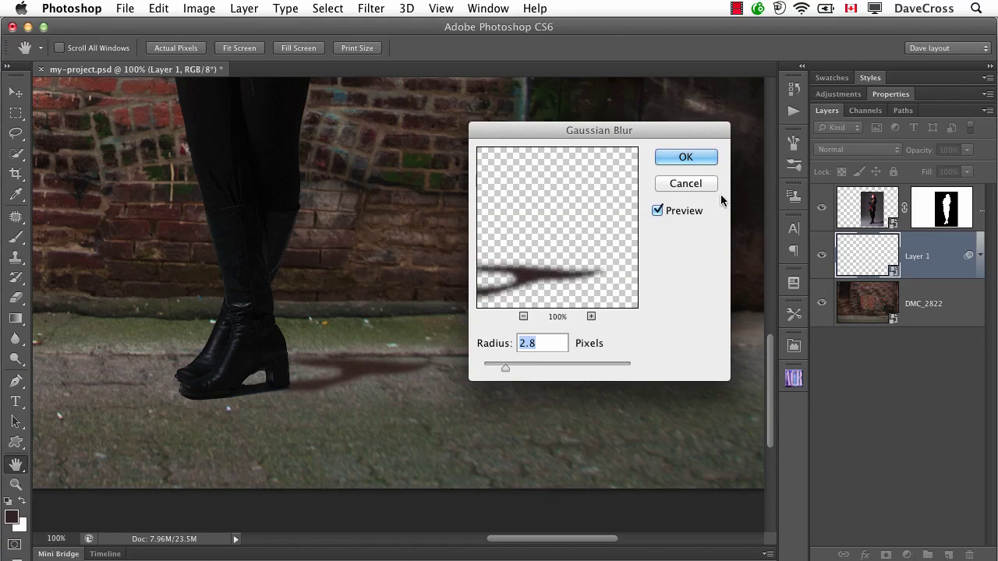
Apply the 2.8 px blur, then set the shadow layer to Multiply at 85% opacity
{"action": "left_click", "coordinate": [686, 157]}
{"action": "key", "text": "i"}
{"action": "left_click", "coordinate": [855, 149]}
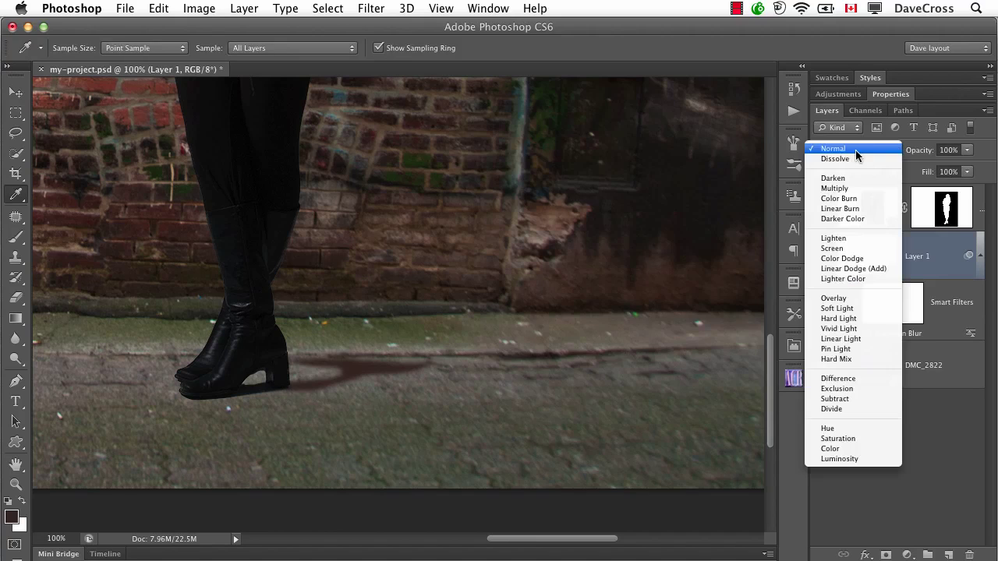
{"action": "left_click", "coordinate": [854, 189]}
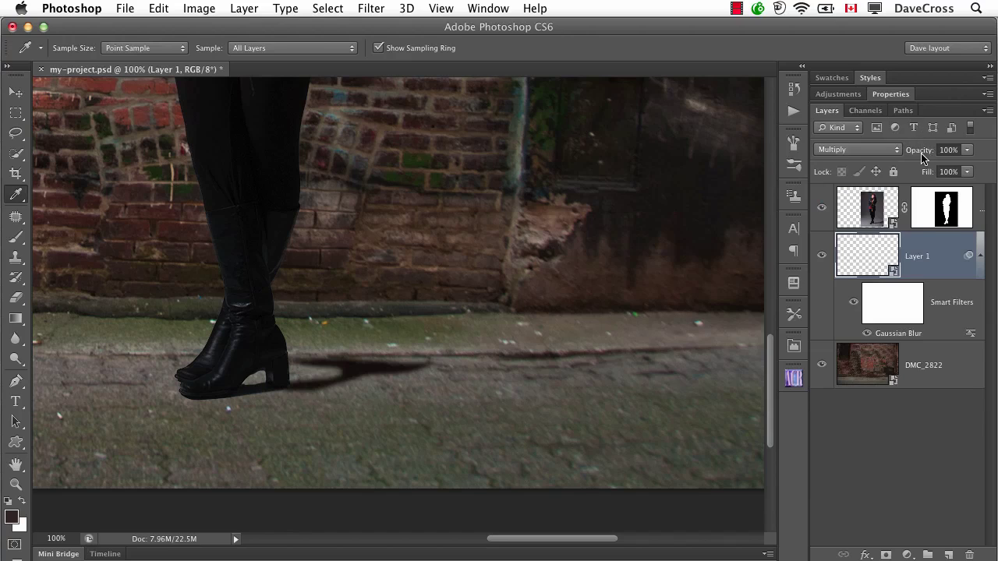
{"action": "left_click_drag", "start_coordinate": [931, 151], "coordinate": [922, 153]}
{"action": "key", "text": "Return"}
{"action": "left_click_drag", "start_coordinate": [923, 155], "coordinate": [917, 154]}
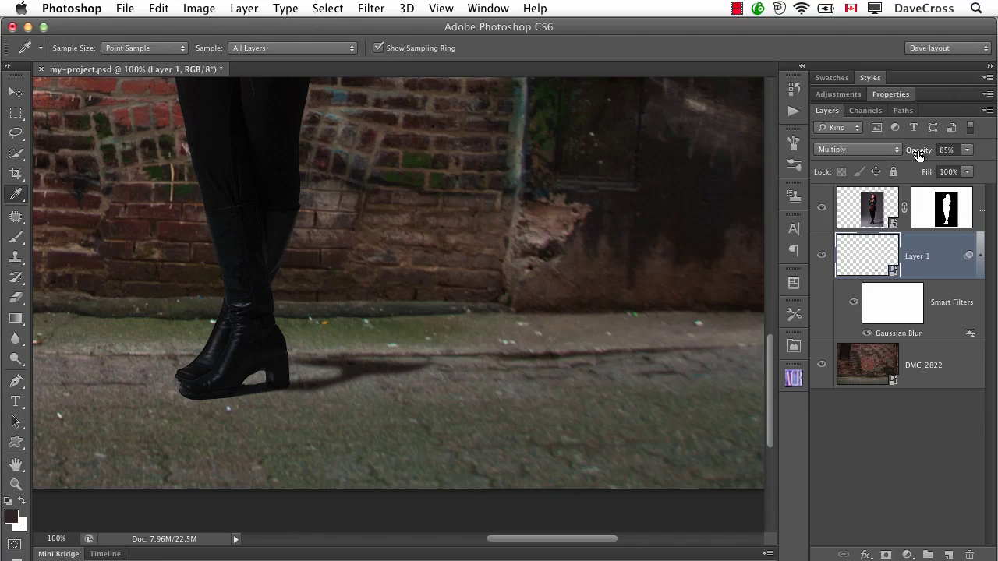
Raise the shadow's Gaussian Blur smart filter radius to 3.6 px
{"action": "left_click", "coordinate": [867, 333]}
{"action": "left_click", "coordinate": [866, 333]}
{"action": "double_click", "coordinate": [896, 334]}
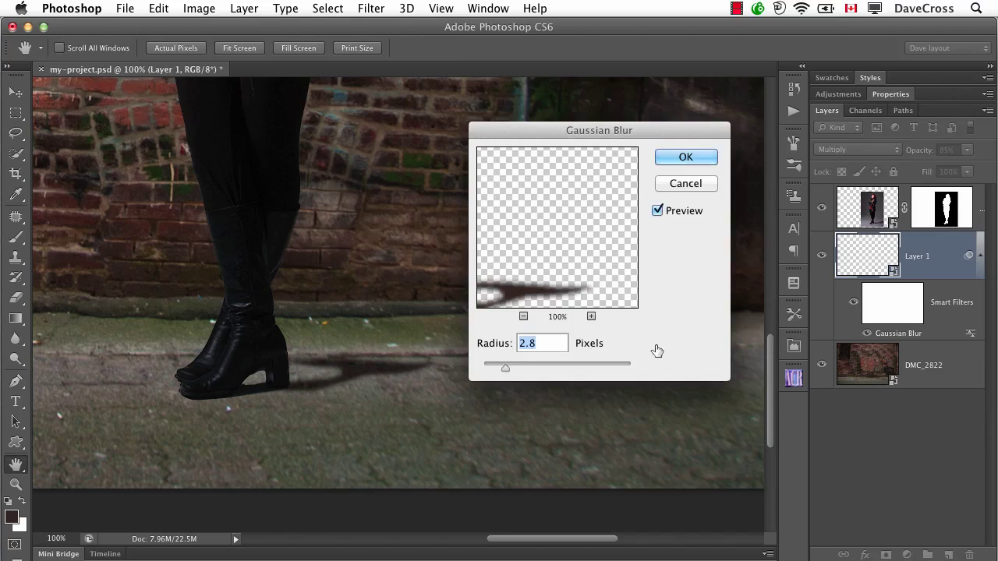
{"action": "left_click_drag", "start_coordinate": [504, 368], "coordinate": [512, 372]}
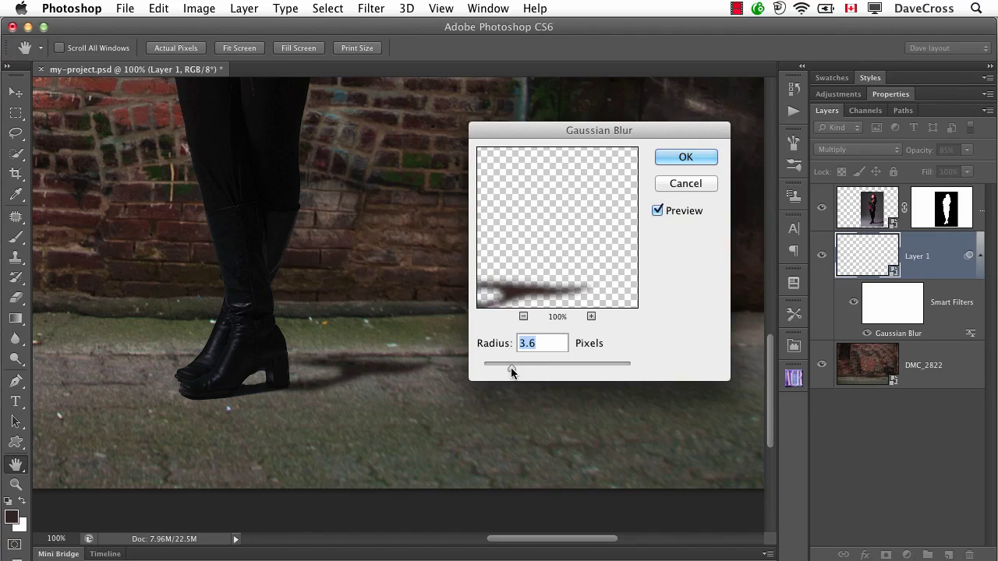
{"action": "left_click", "coordinate": [684, 158]}
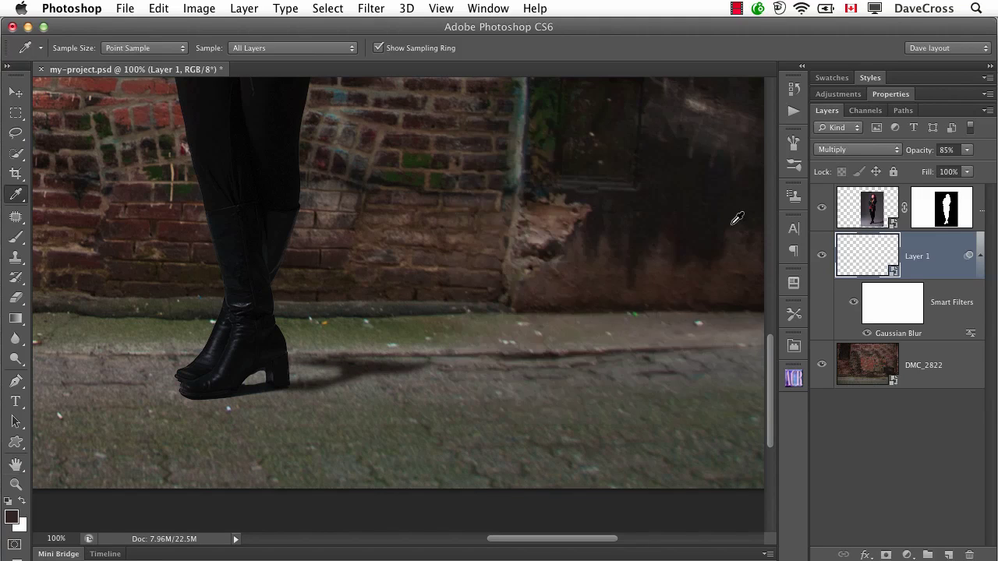
Nudge the shadow up under the boots and lower its opacity to 70%
{"action": "key", "text": "v"}
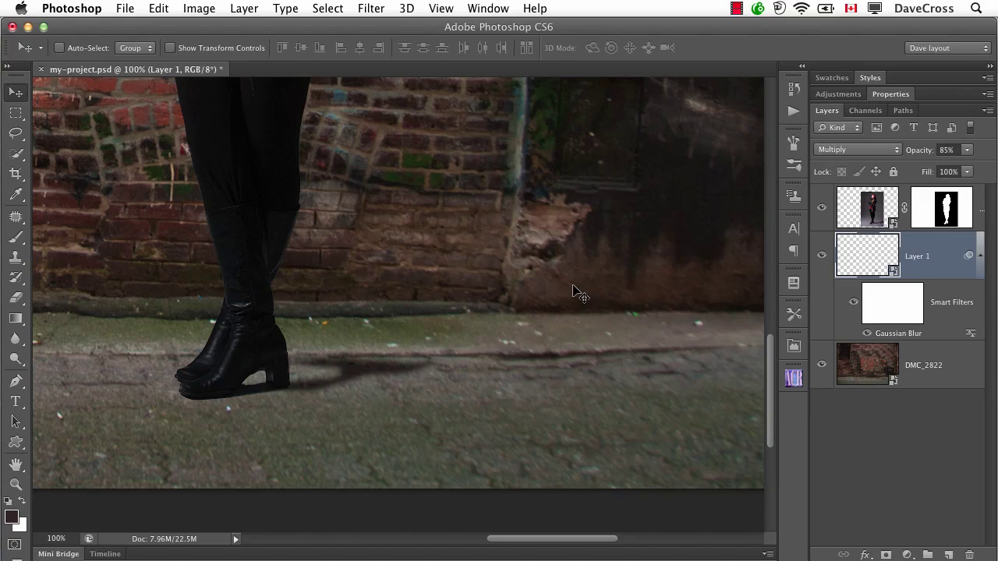
{"action": "key", "text": "Up"}
{"action": "key", "text": "Up"}
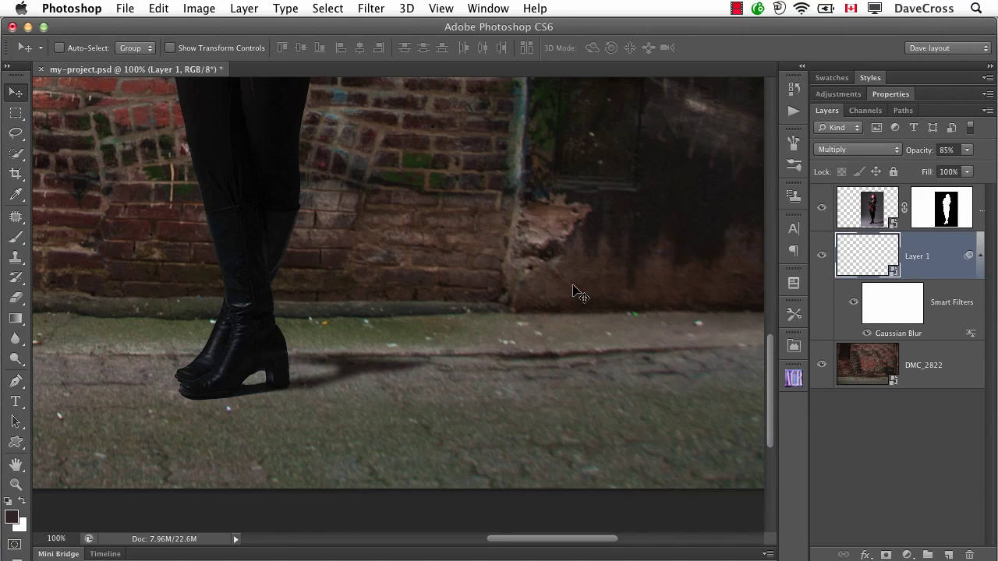
{"action": "key", "text": "super+0"}
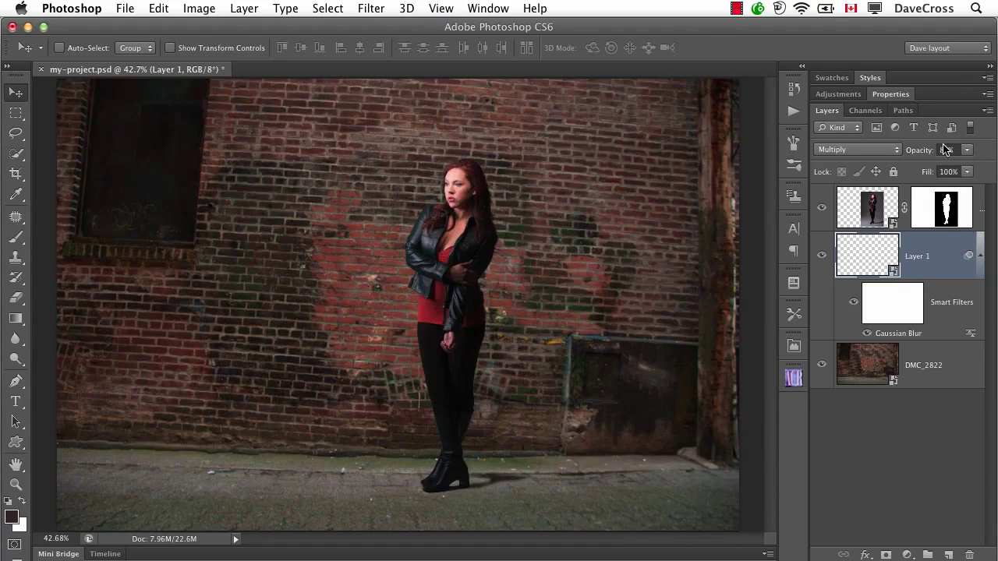
{"action": "left_click_drag", "start_coordinate": [925, 155], "coordinate": [914, 156]}
{"action": "key", "text": "Return"}
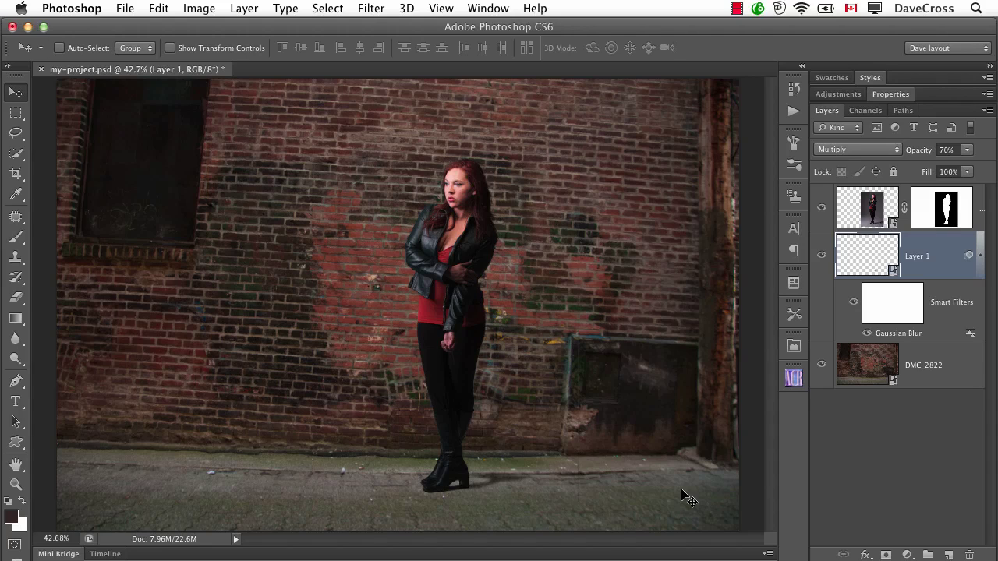
Add a Curves adjustment above DMC_2822 with its top point lowered to output 154
{"action": "left_click", "coordinate": [885, 356]}
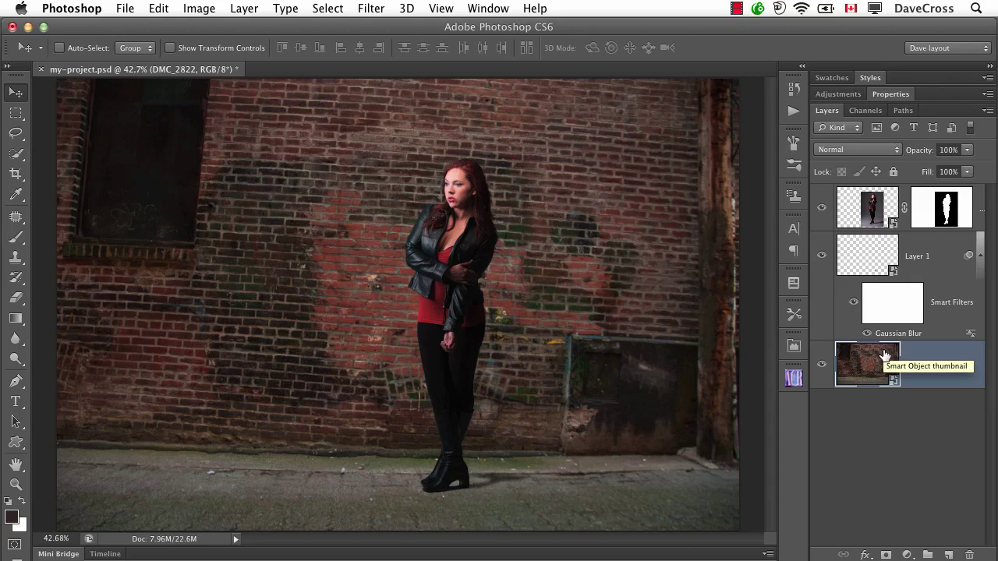
{"action": "left_click", "coordinate": [907, 554]}
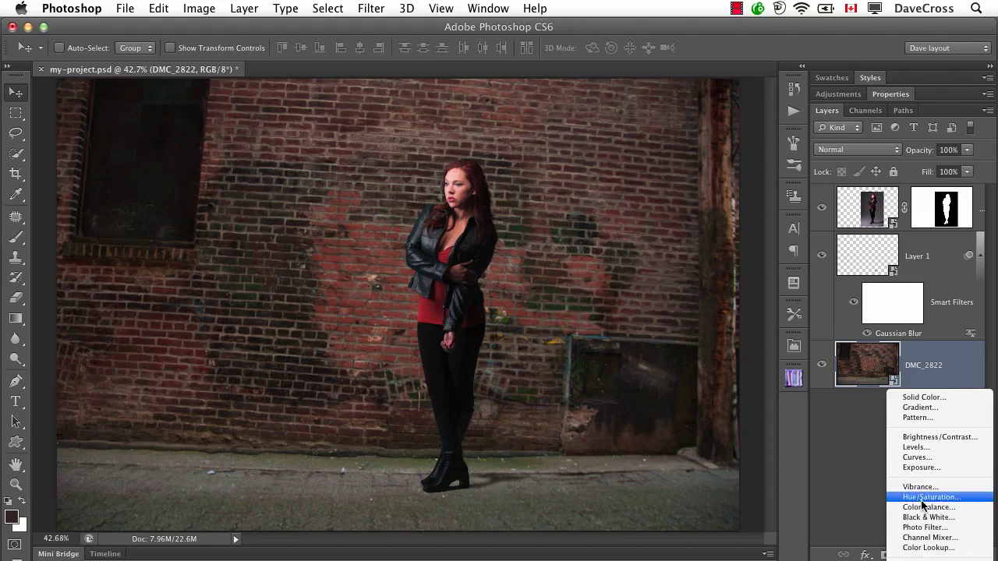
{"action": "left_click", "coordinate": [920, 459]}
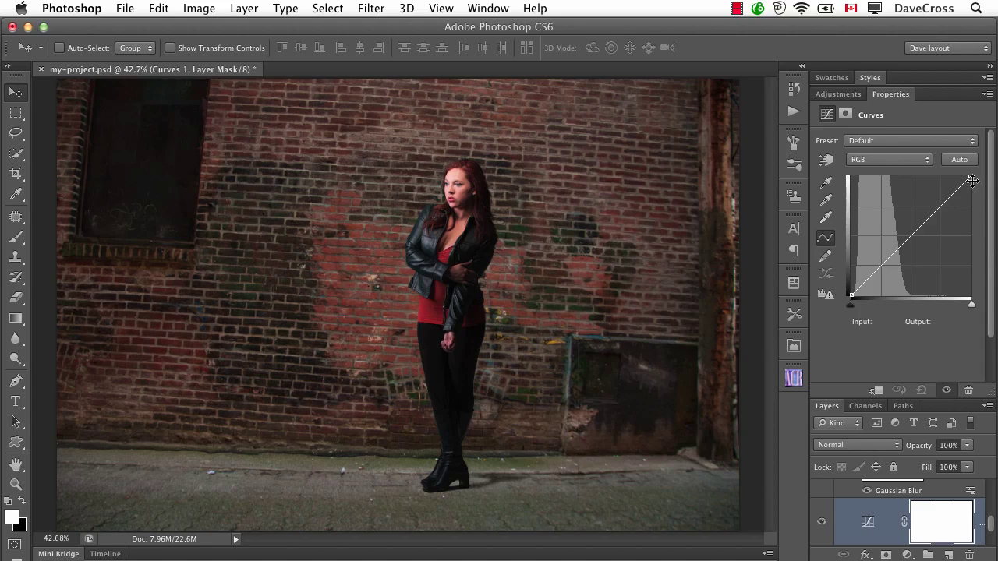
{"action": "left_click_drag", "start_coordinate": [971, 180], "coordinate": [972, 225]}
{"action": "key", "text": "super+minus"}
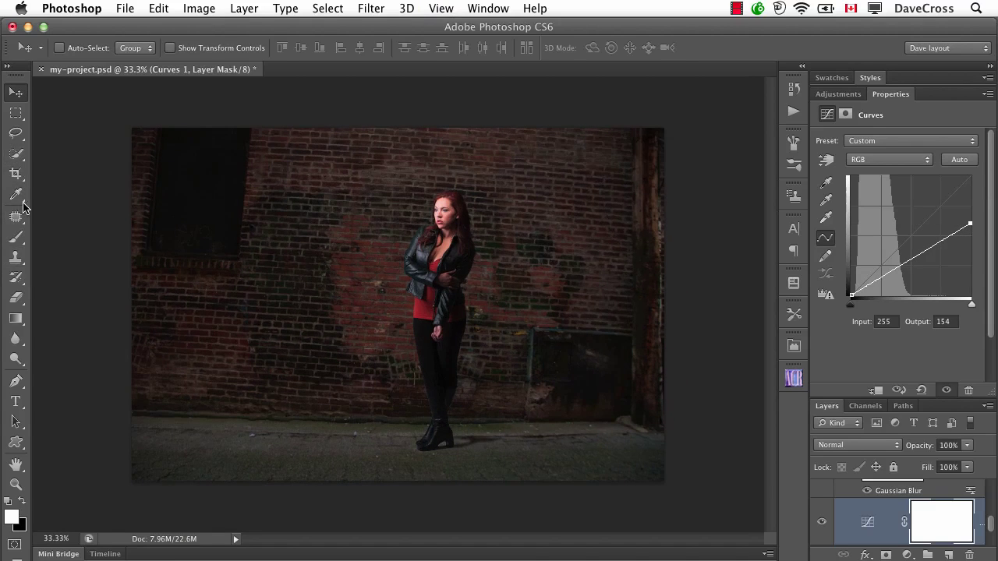
Draw a polygonal selection wedge from the top edge through the woman's face and feet to the upper left
{"action": "left_click_drag", "start_coordinate": [16, 133], "coordinate": [90, 147]}
{"action": "left_click", "coordinate": [89, 146]}
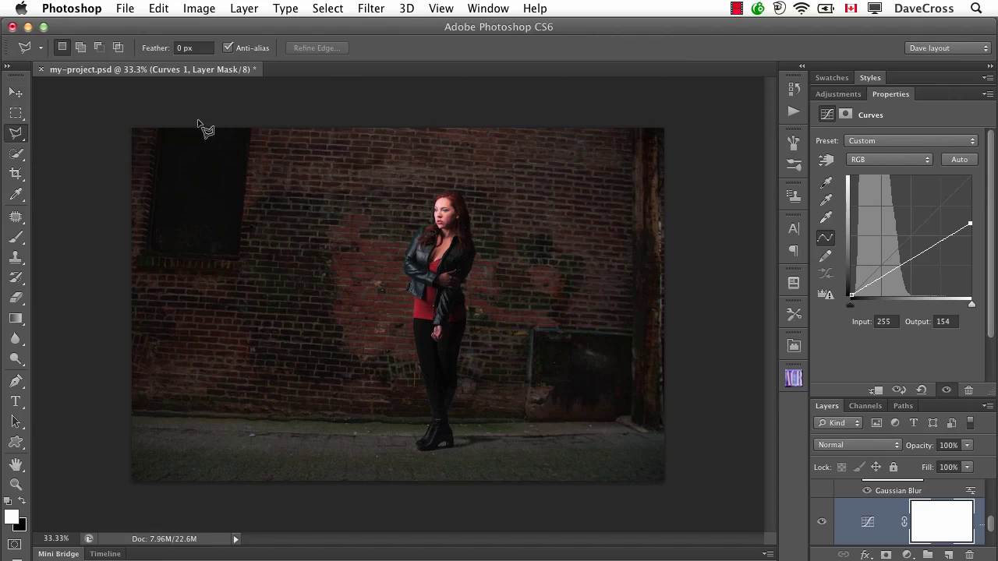
{"action": "left_click", "coordinate": [266, 104]}
{"action": "left_click", "coordinate": [434, 217]}
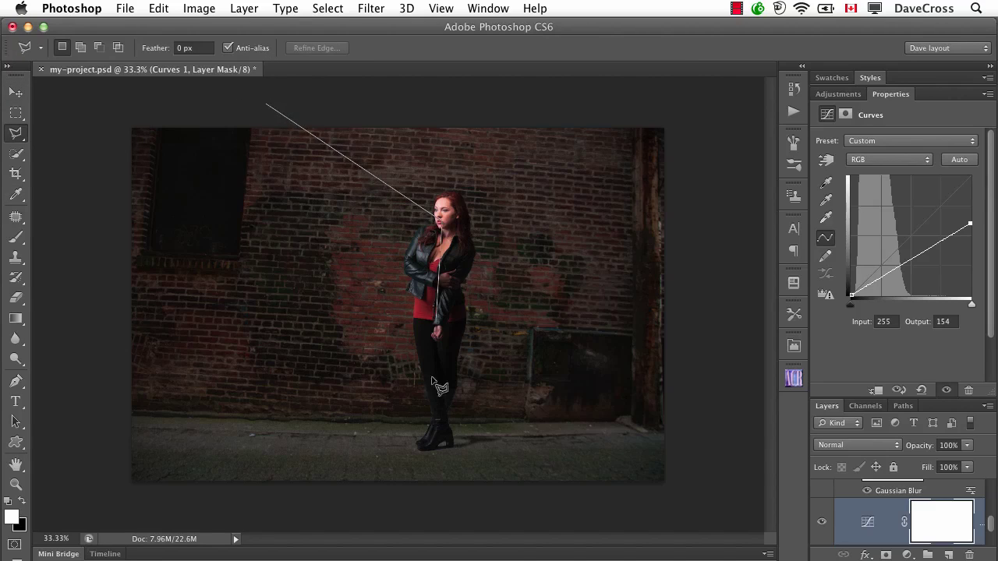
{"action": "left_click", "coordinate": [429, 447]}
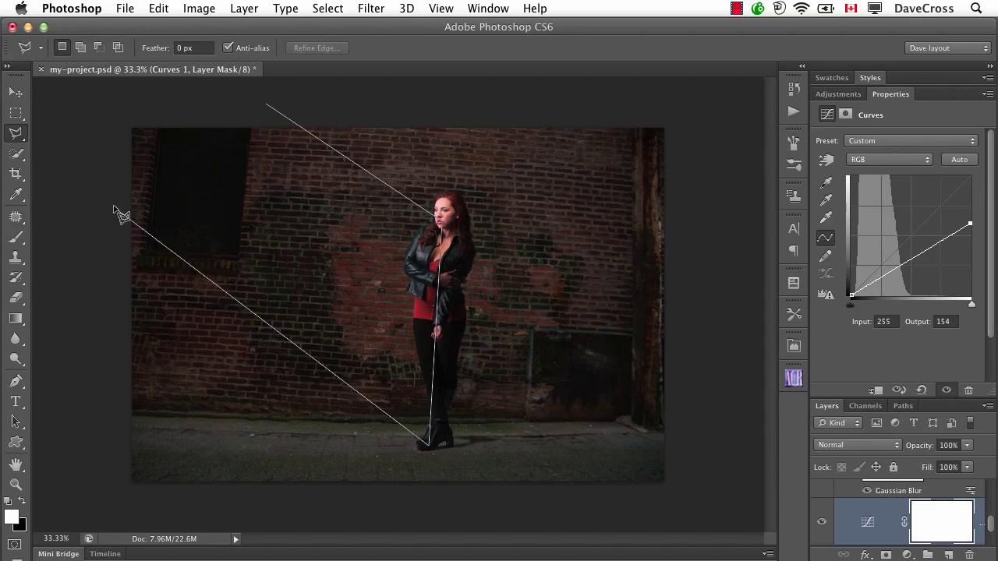
{"action": "double_click", "coordinate": [122, 96]}
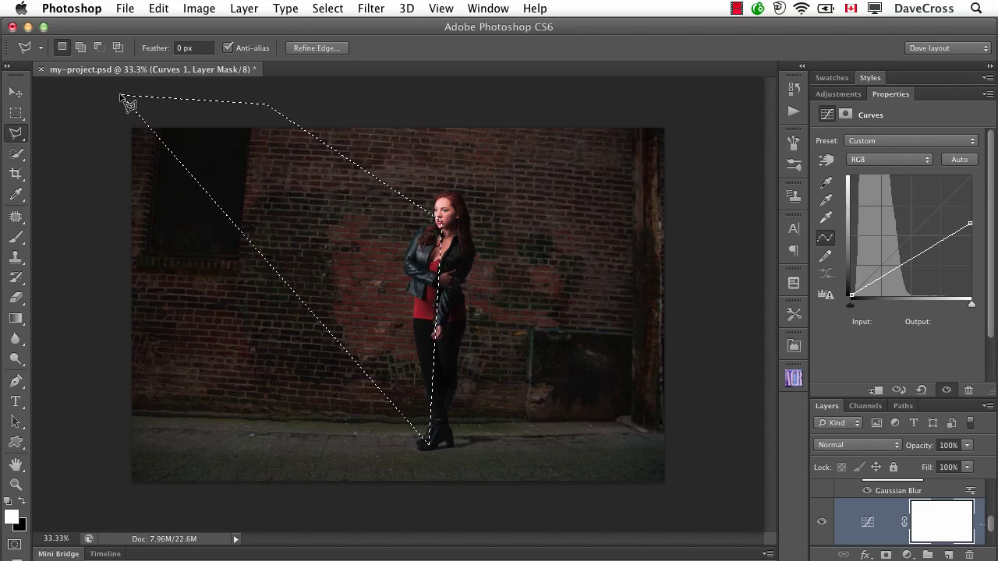
Fill the wedge black on the Curves mask, deselect, and shift the mask slightly down
{"action": "left_click", "coordinate": [943, 525]}
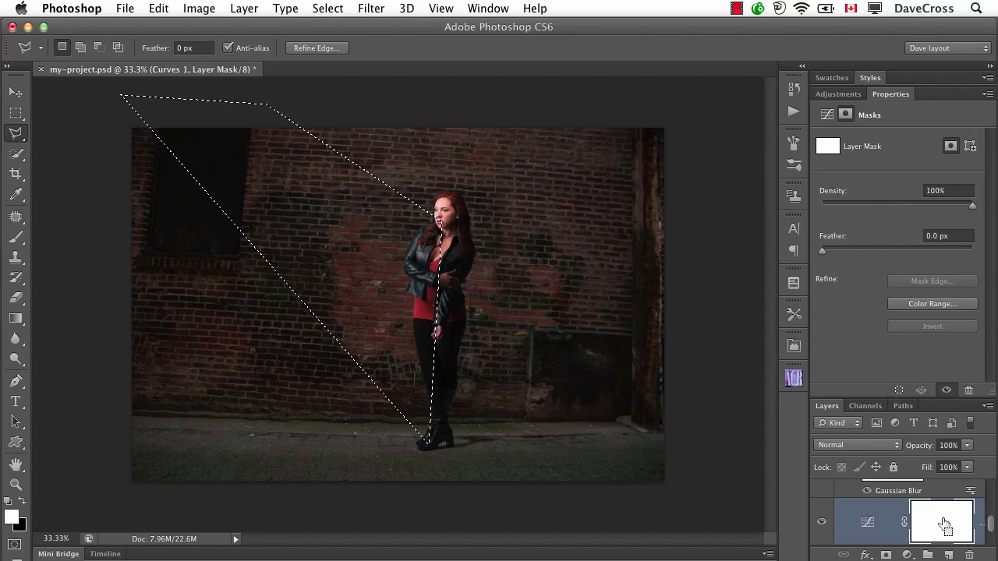
{"action": "key", "text": "Delete"}
{"action": "key", "text": "ctrl+d"}
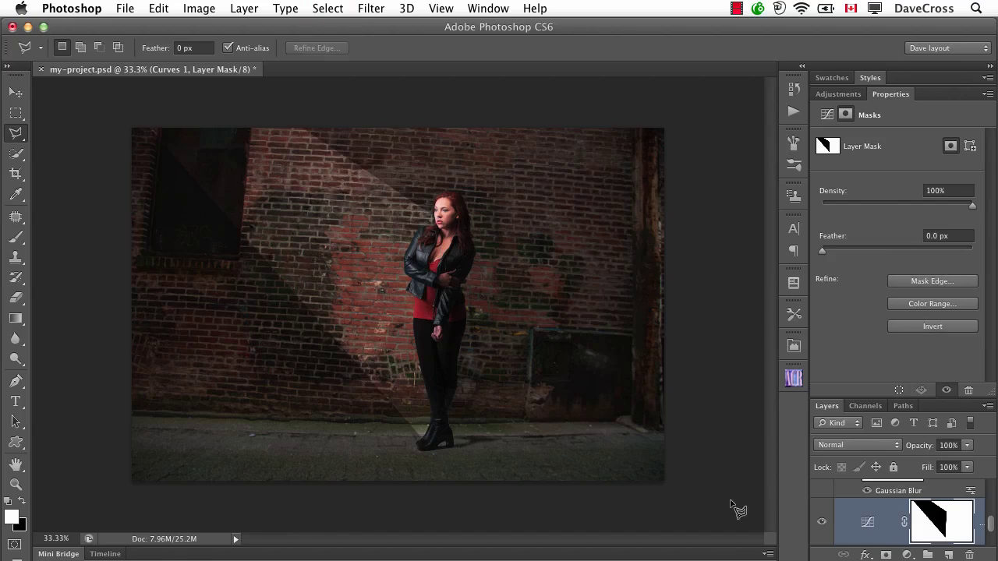
{"action": "key", "text": "v"}
{"action": "left_click_drag", "start_coordinate": [396, 324], "coordinate": [403, 340]}
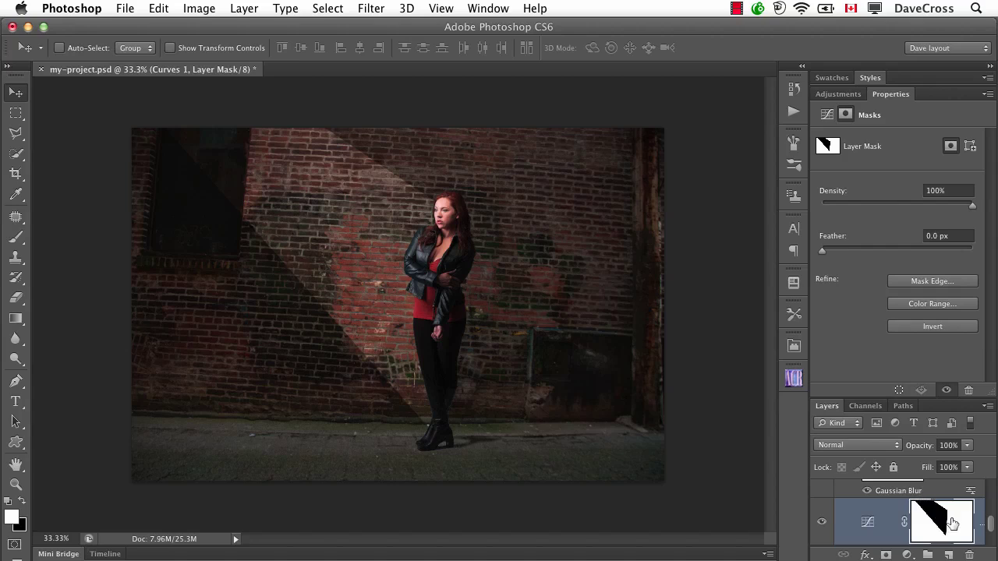
Feather the Curves mask by 34.6 px, fit the image, and hide Curves to compare
{"action": "left_click_drag", "start_coordinate": [823, 251], "coordinate": [896, 249]}
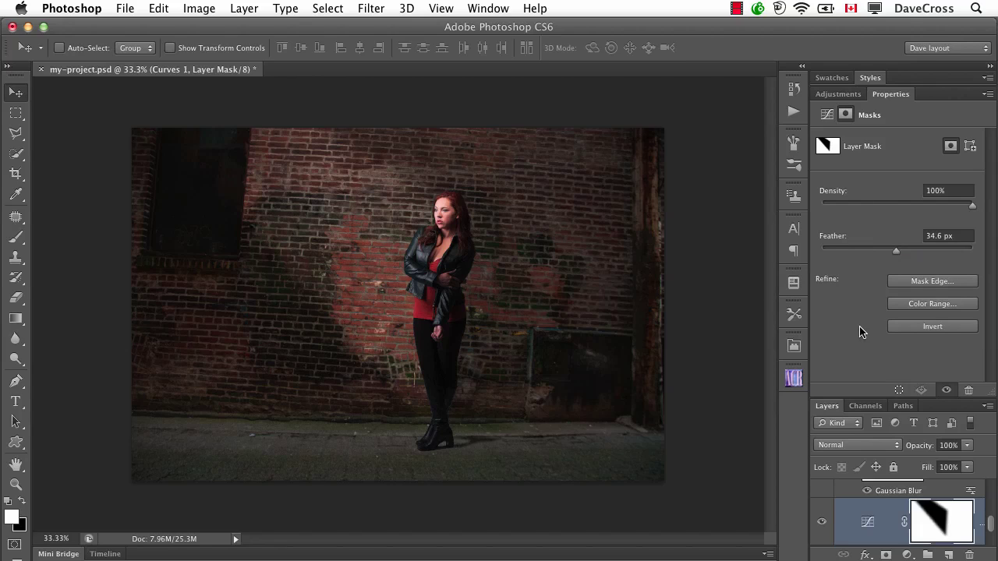
{"action": "key", "text": "super+0"}
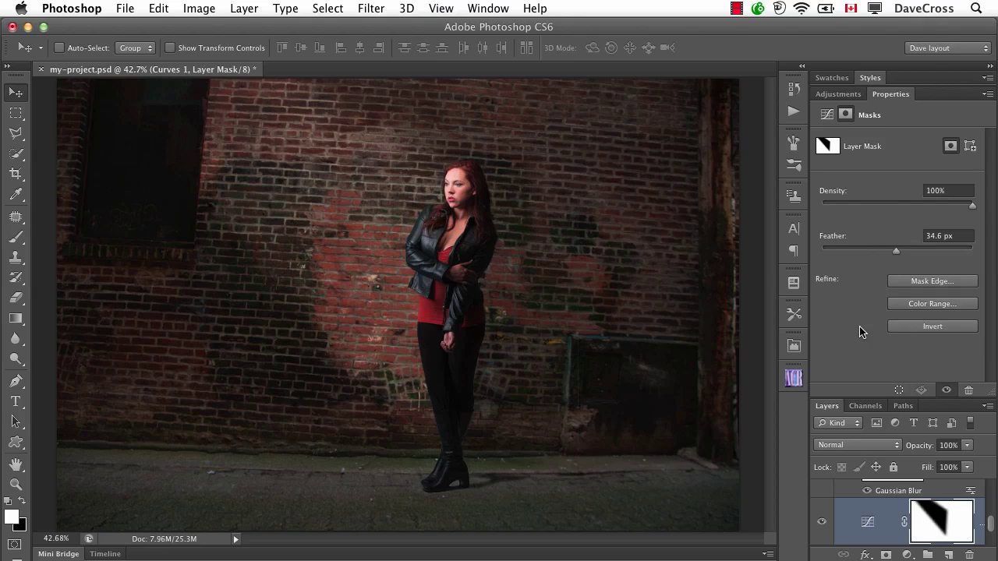
{"action": "left_click", "coordinate": [822, 524]}
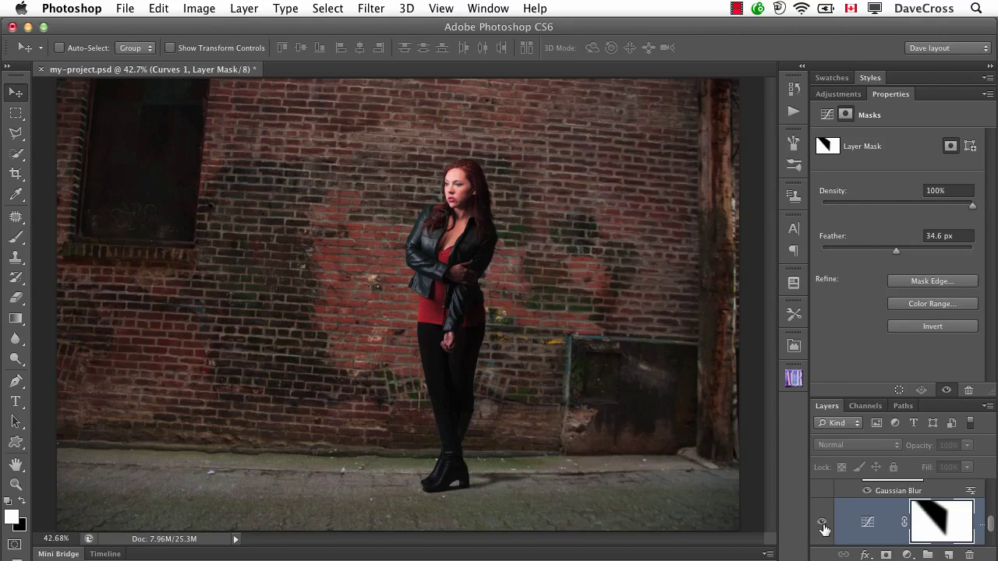
Show the Curves layer again and collapse Properties to reveal the full Layers panel
{"action": "left_click", "coordinate": [822, 524]}
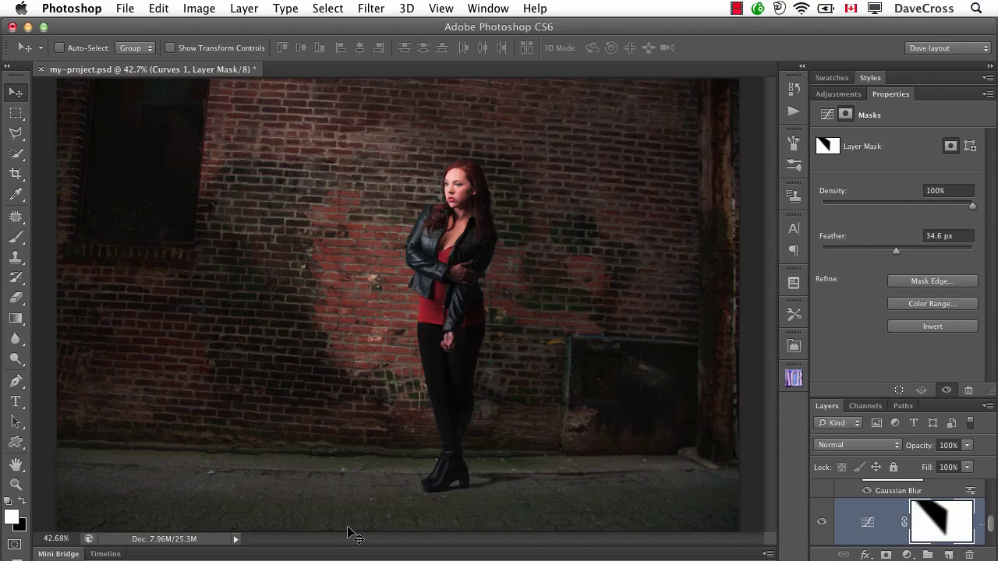
{"action": "double_click", "coordinate": [894, 95]}
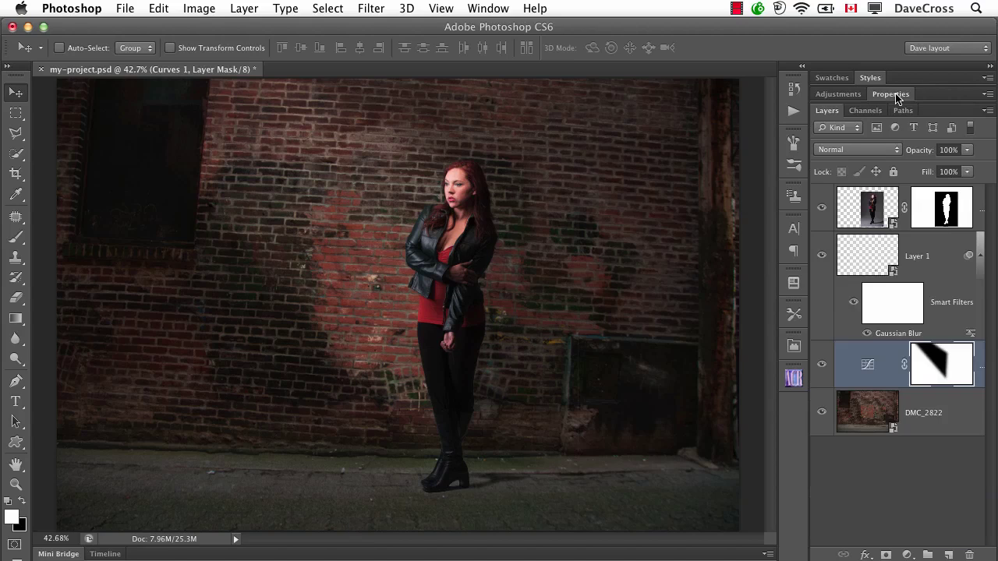